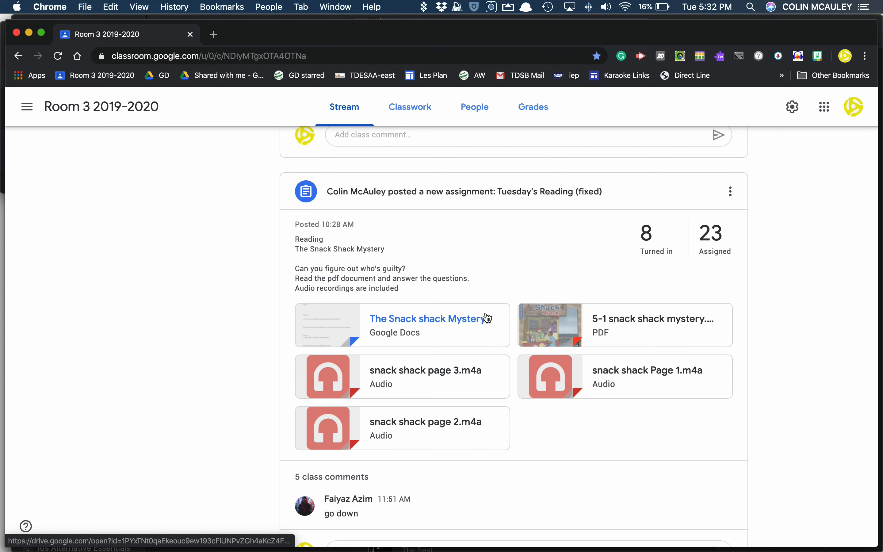
# - Open the attached The Snack shack Mystery document and look over the student work for the Tuesday's Reading (fixed) assignment
pyautogui.click(412, 330)
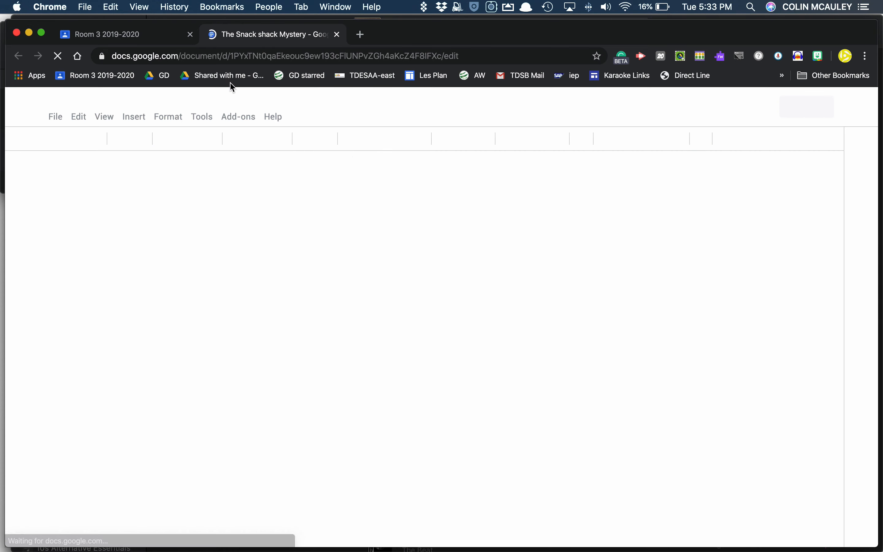
pyautogui.click(127, 39)
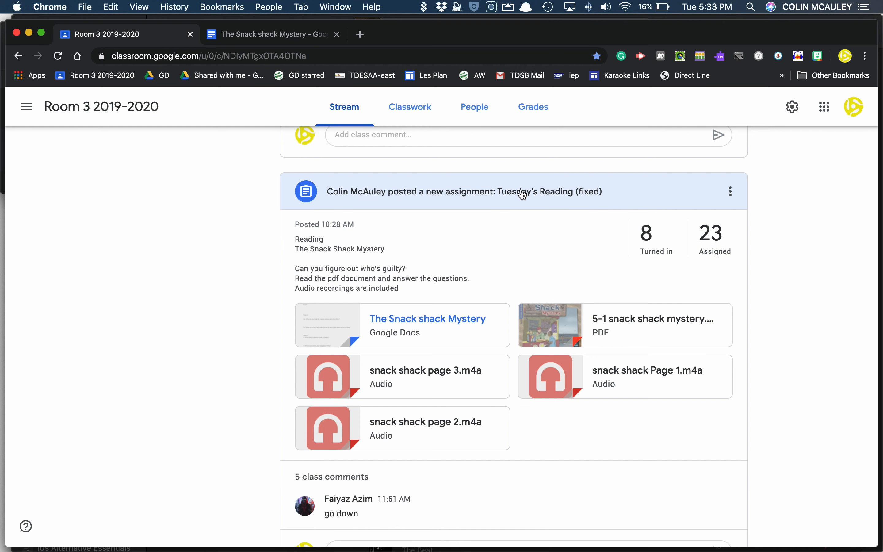
pyautogui.click(485, 189)
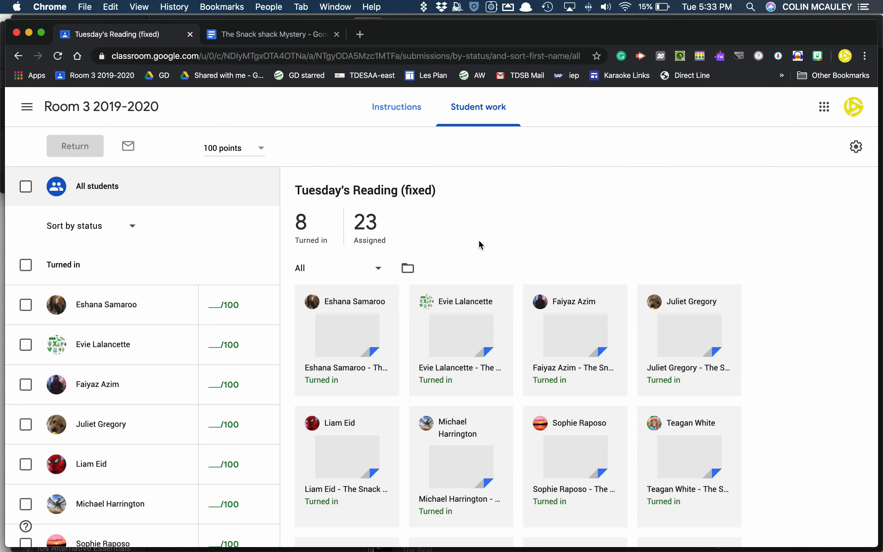
pyautogui.scroll(-4, 480, 245)
pyautogui.scroll(-10, 491, 366)
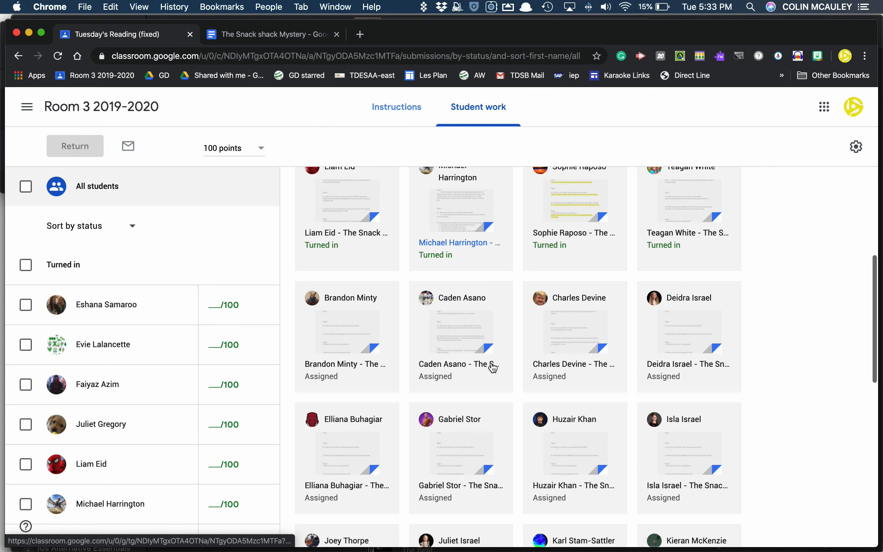
pyautogui.scroll(-3, 492, 367)
pyautogui.scroll(15, 492, 366)
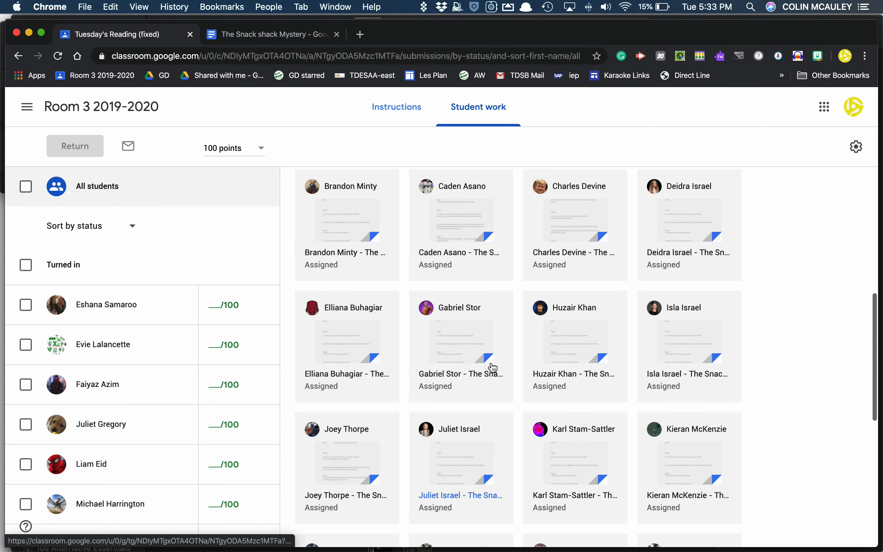
pyautogui.scroll(2, 459, 332)
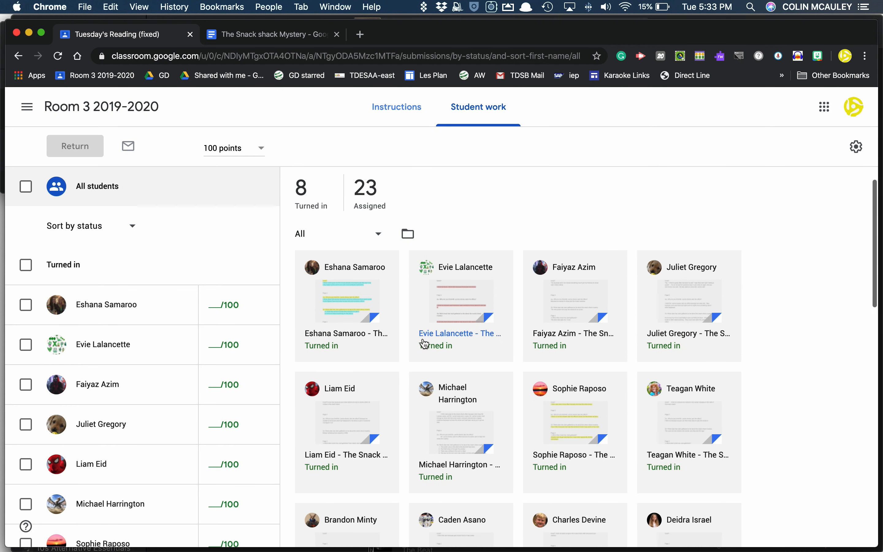
# - Open the assignment's Drive folder and look at the students' copies alongside the original The Snack shack Mystery document
pyautogui.click(409, 233)
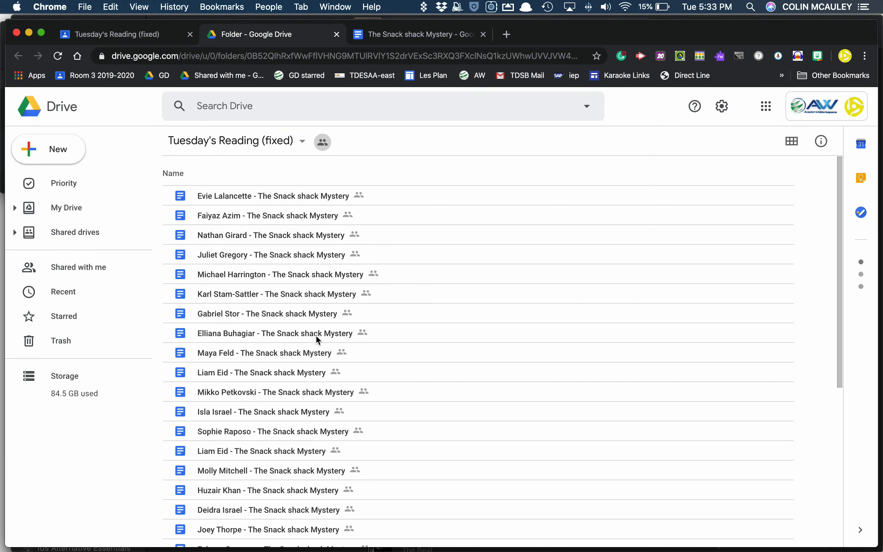
pyautogui.scroll(-5, 315, 336)
pyautogui.scroll(5, 315, 333)
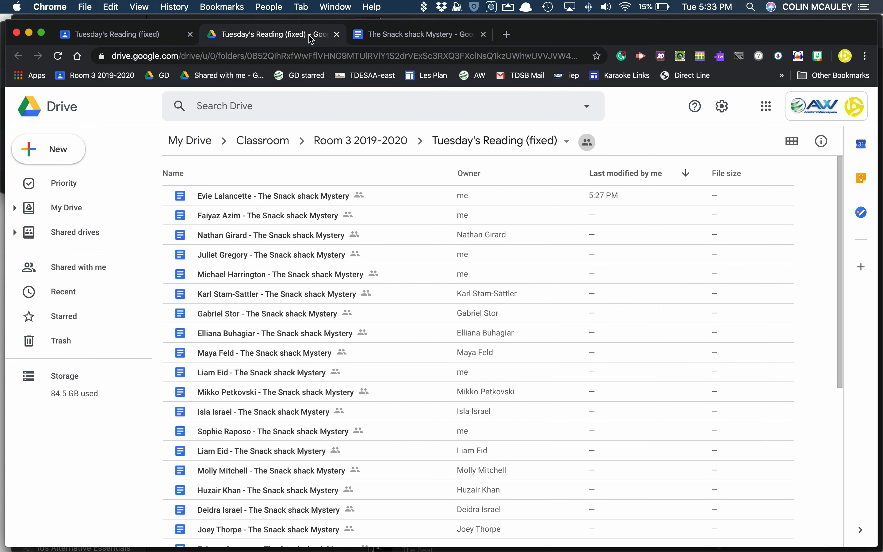
pyautogui.click(400, 40)
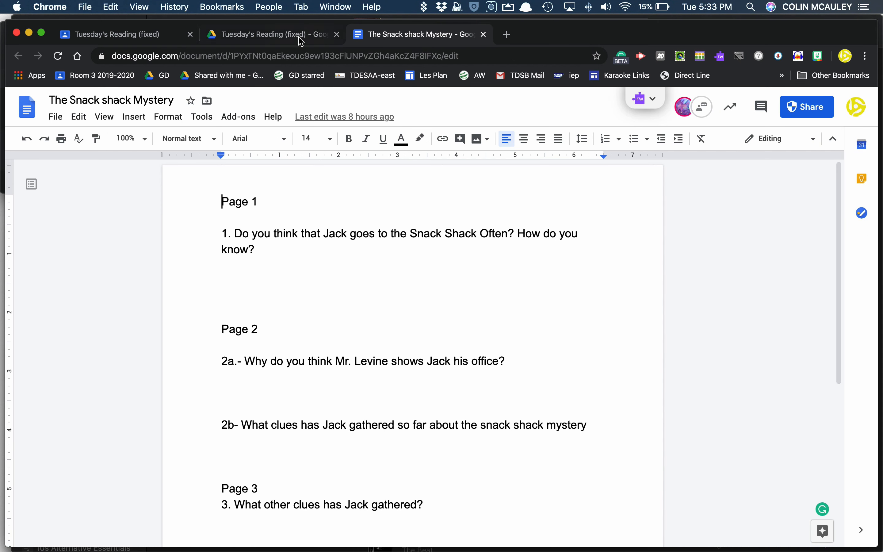
pyautogui.click(301, 38)
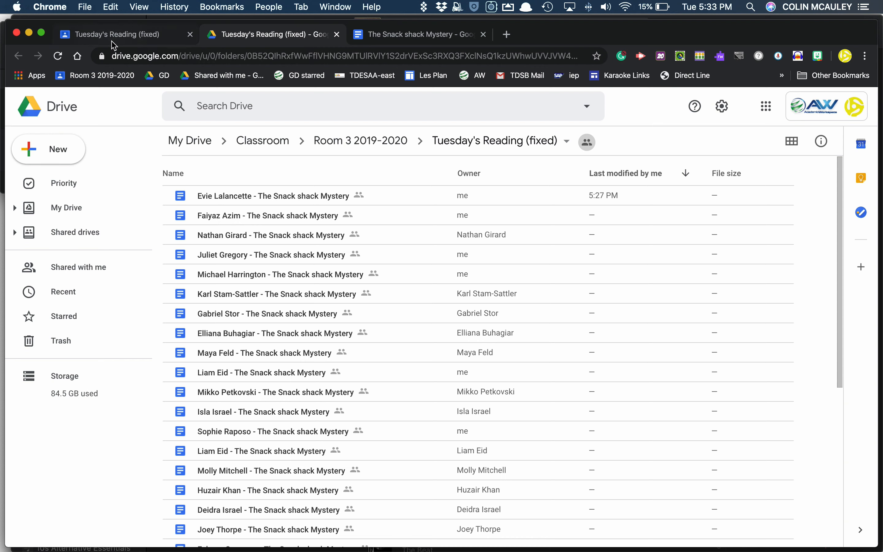
# - From the assignment's student work, open the turned-in submission with red-highlighted answers and read through it
pyautogui.click(19, 54)
pyautogui.click(119, 34)
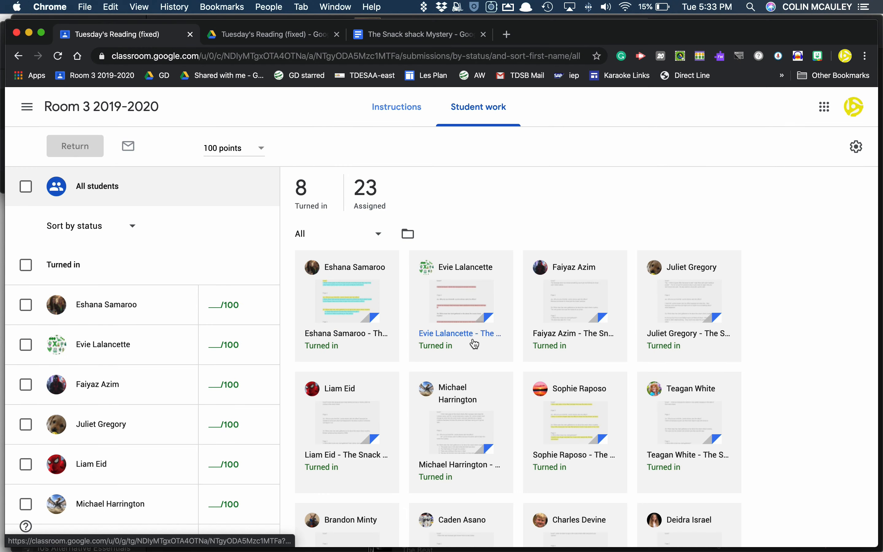
pyautogui.scroll(-10, 473, 341)
pyautogui.scroll(5, 473, 339)
pyautogui.scroll(5, 473, 340)
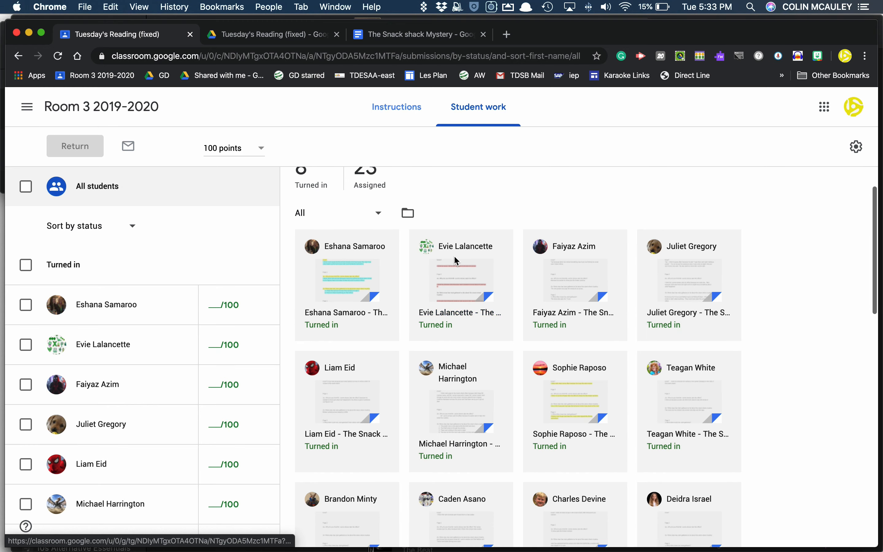
pyautogui.click(458, 281)
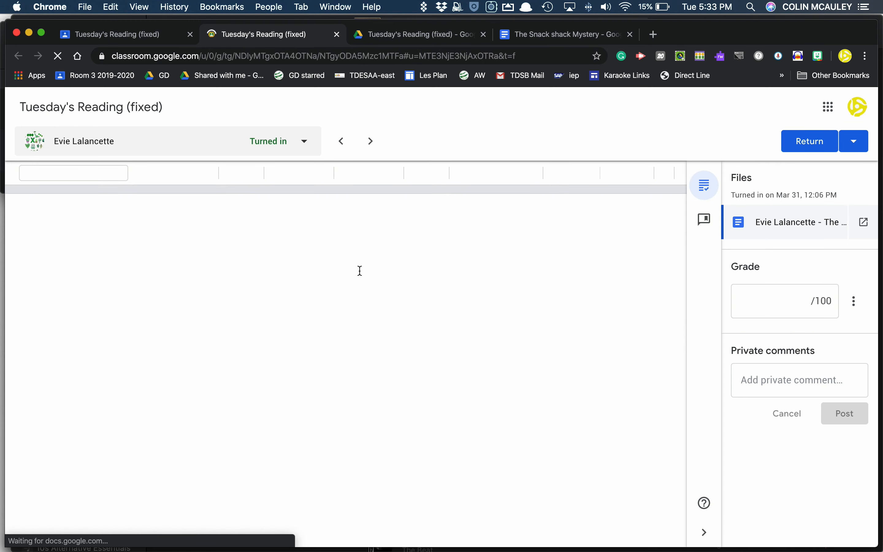
pyautogui.scroll(-10, 307, 376)
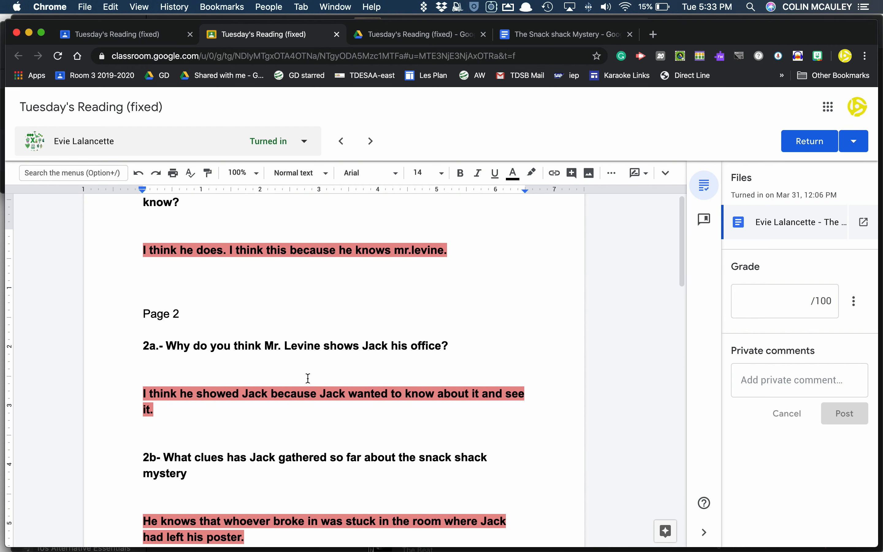
pyautogui.scroll(8, 308, 378)
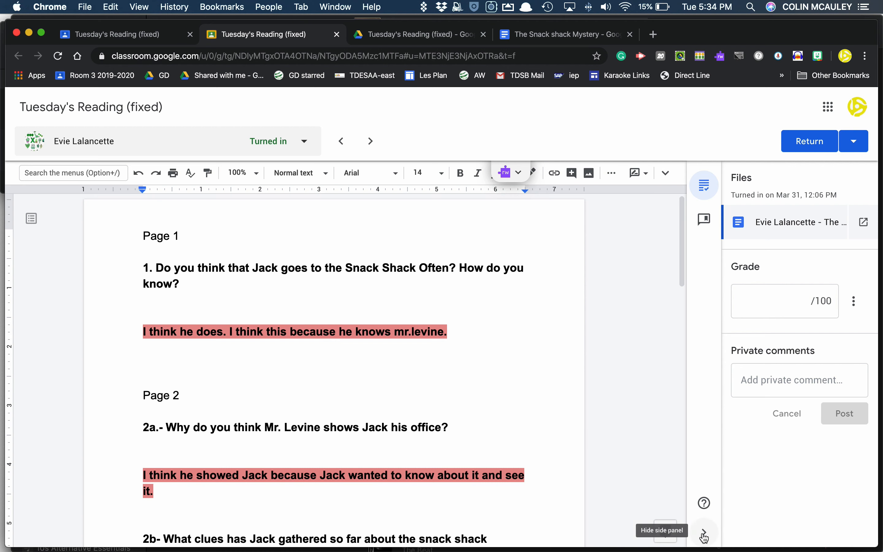
# - Display the comment bank and hide the grading side panel to widen the document view
pyautogui.click(704, 219)
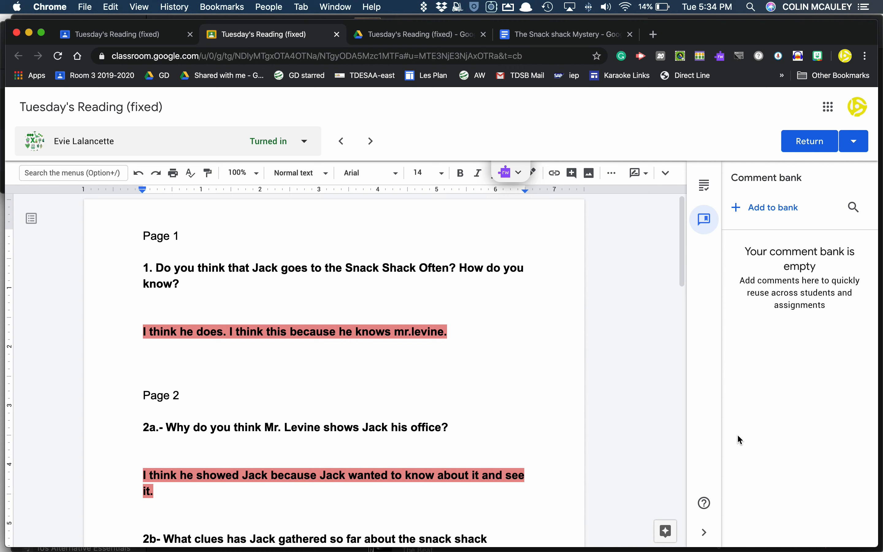
pyautogui.click(706, 534)
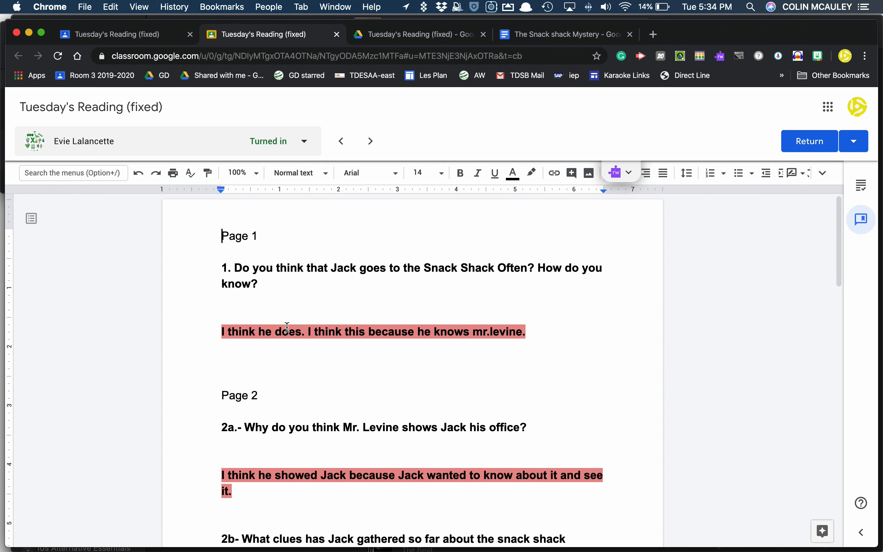
# - Comment "I was hoping for some more details here." on the student's full answer to question 1
pyautogui.moveTo(220, 330); pyautogui.dragTo(540, 332)
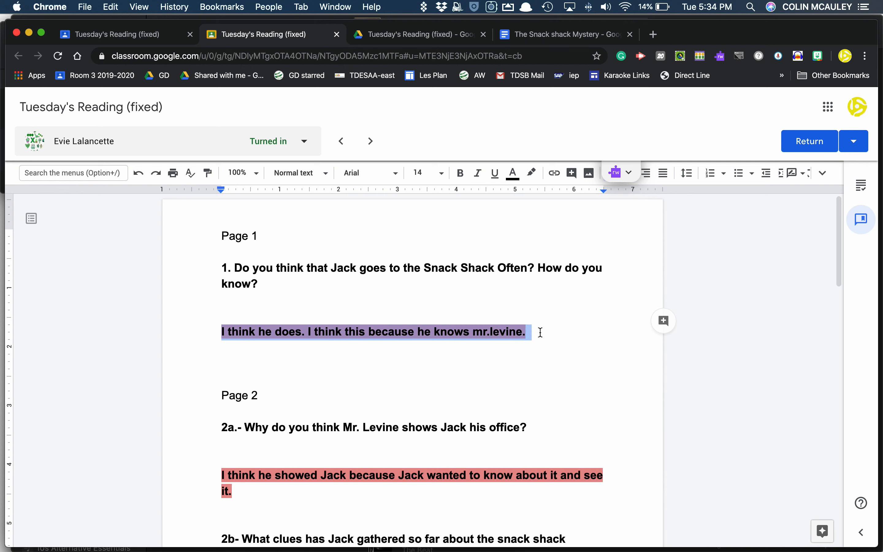
pyautogui.click(664, 321)
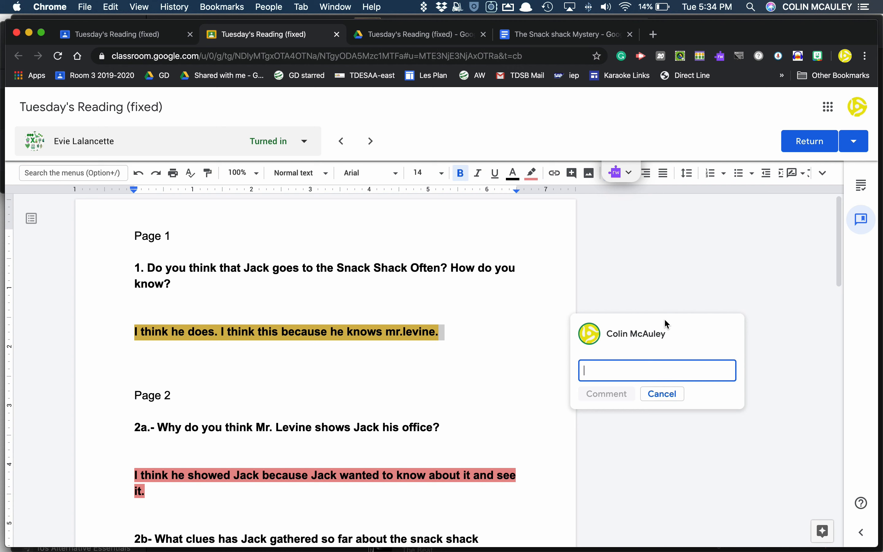
pyautogui.write('I')
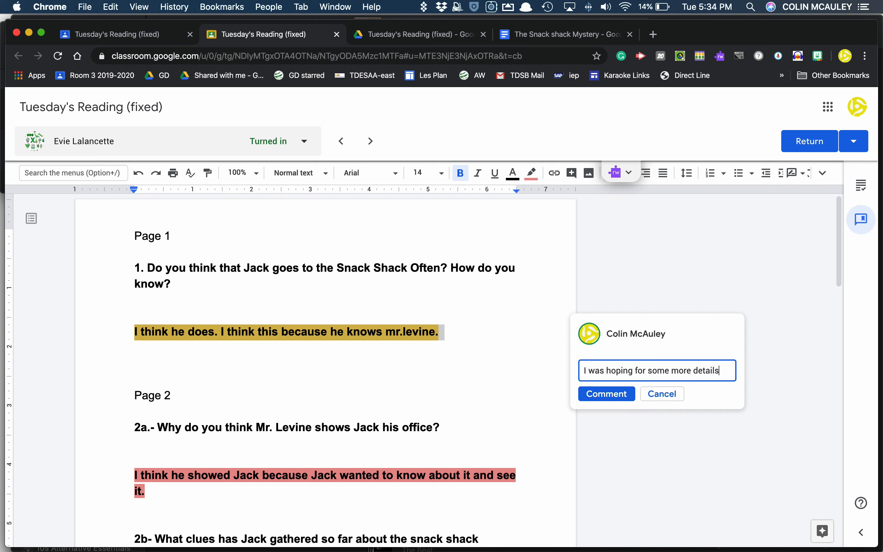
pyautogui.write('here.')
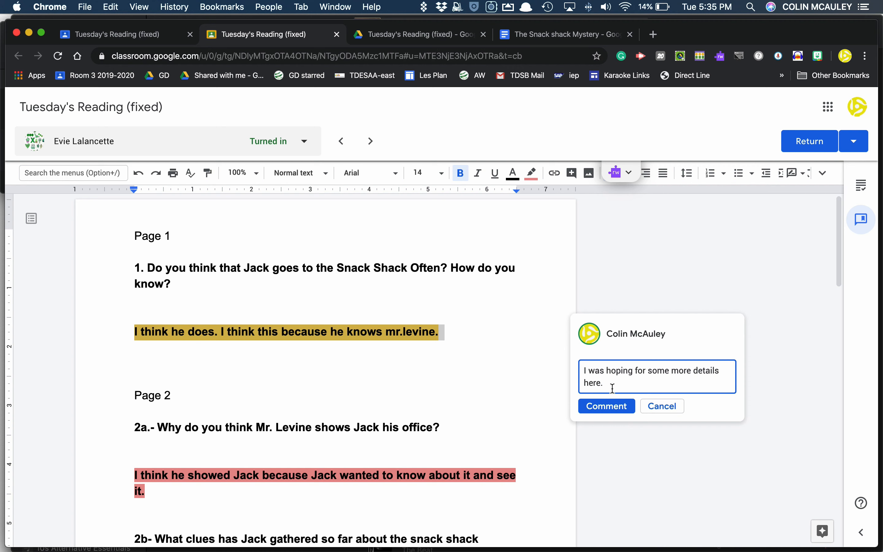
pyautogui.click(606, 406)
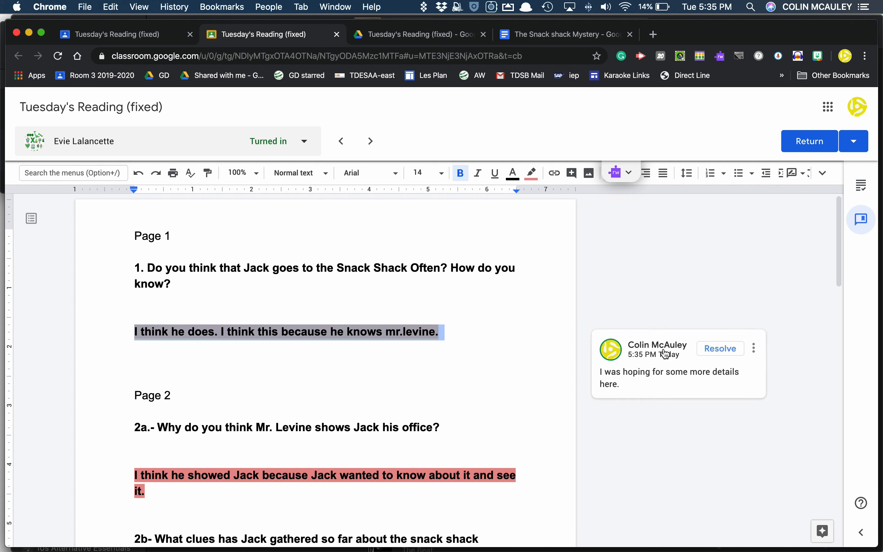
pyautogui.click(722, 353)
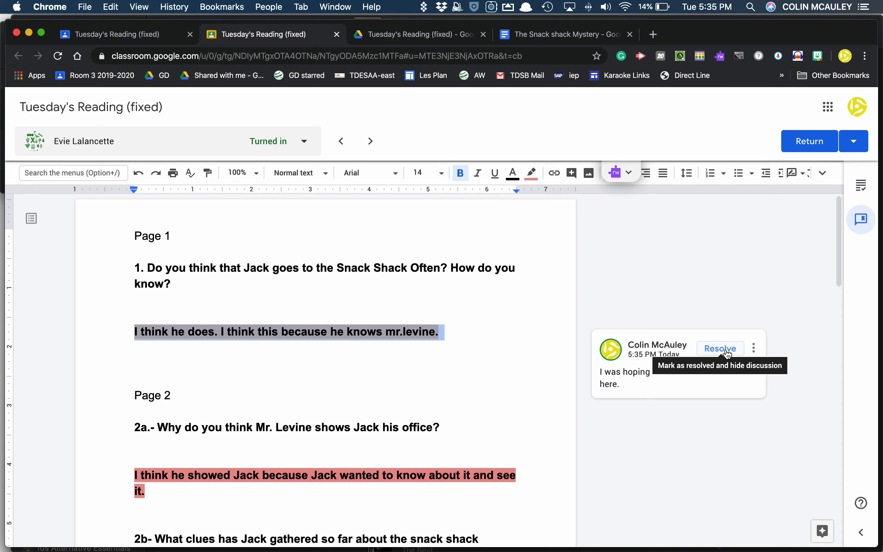
# - Comment "what do you think Mr. Levine got out of it?" on "Jack wanted to know about it and see it." in answer 2a
pyautogui.scroll(-5, 727, 354)
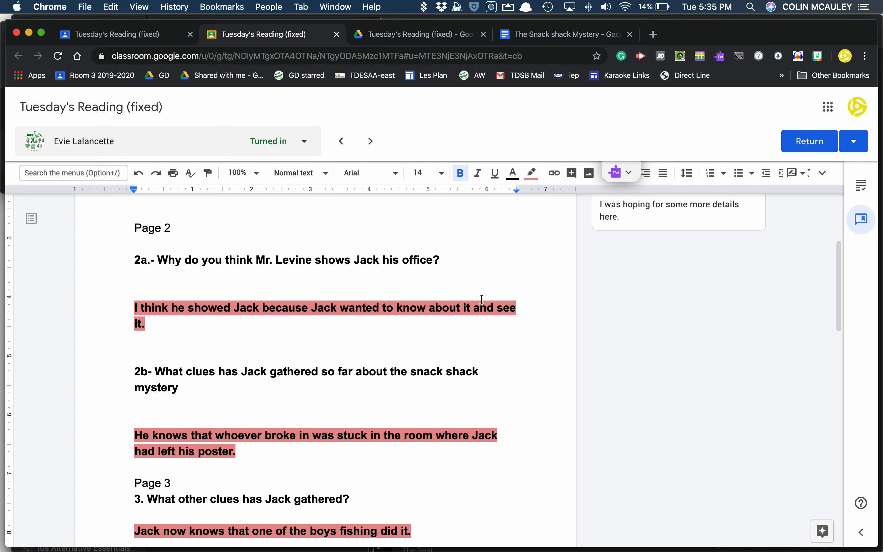
pyautogui.moveTo(312, 307); pyautogui.dragTo(349, 335)
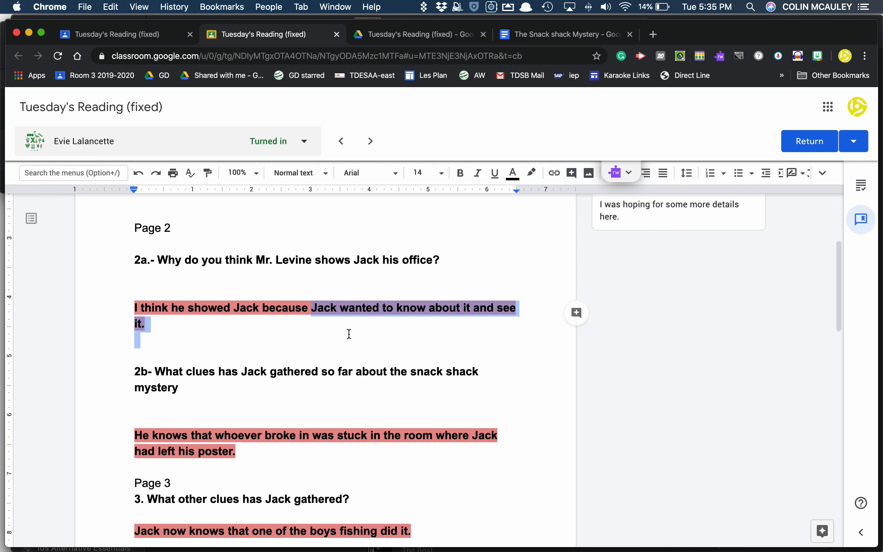
pyautogui.click(576, 316)
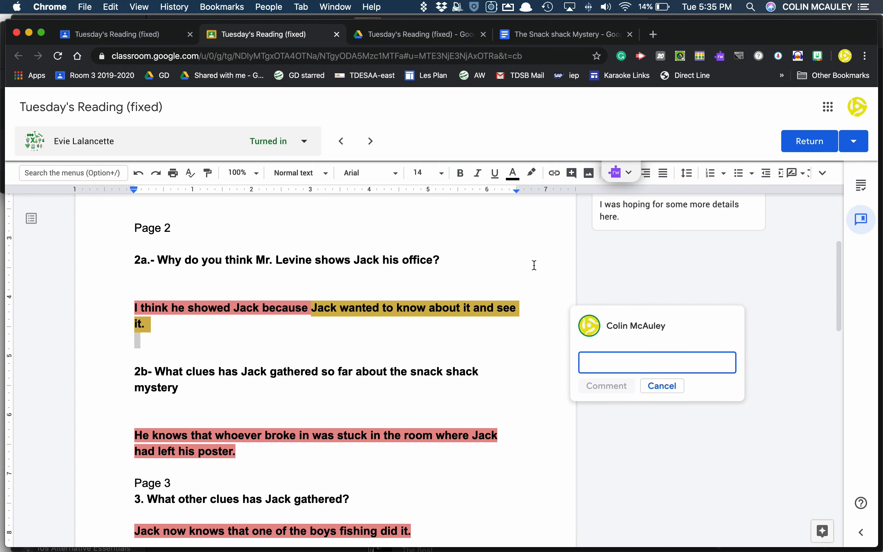
pyautogui.write('whta do you t')
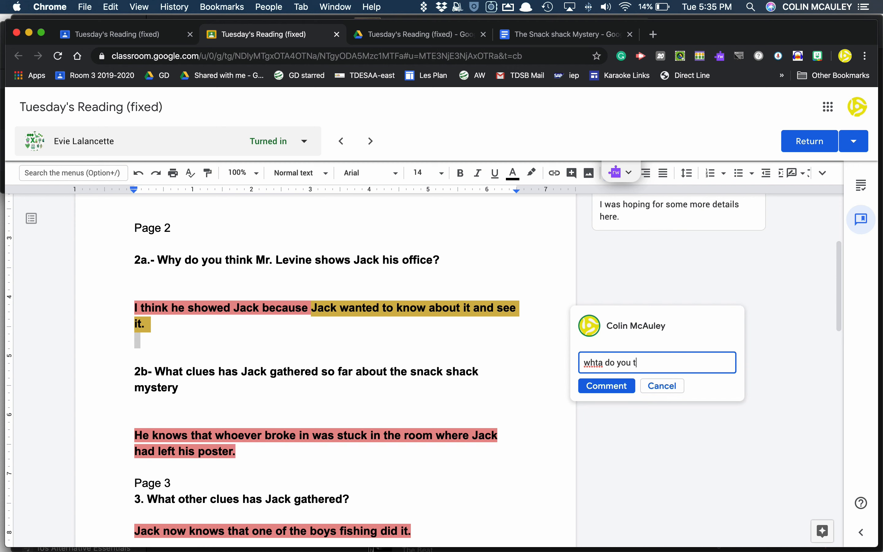
pyautogui.write('hink Mr. Levine got out of it?')
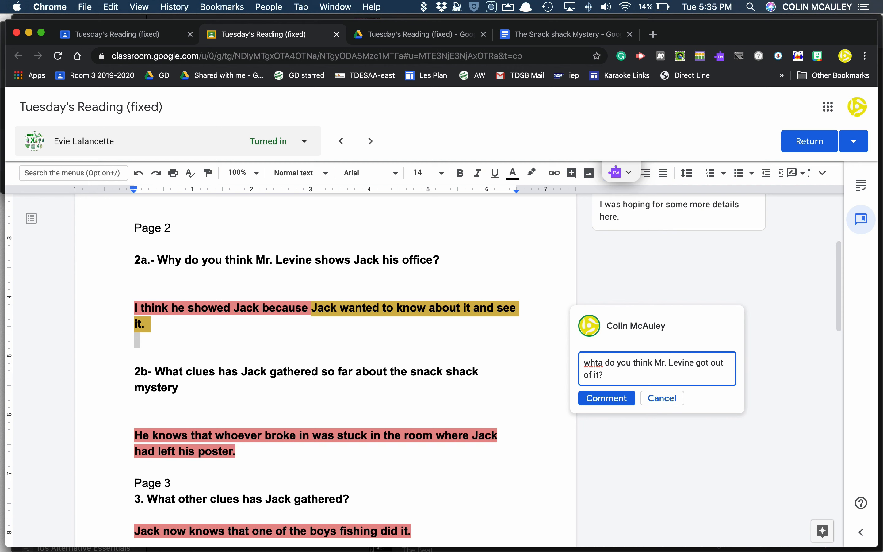
pyautogui.doubleClick(596, 363)
pyautogui.write('what')
pyautogui.click(637, 401)
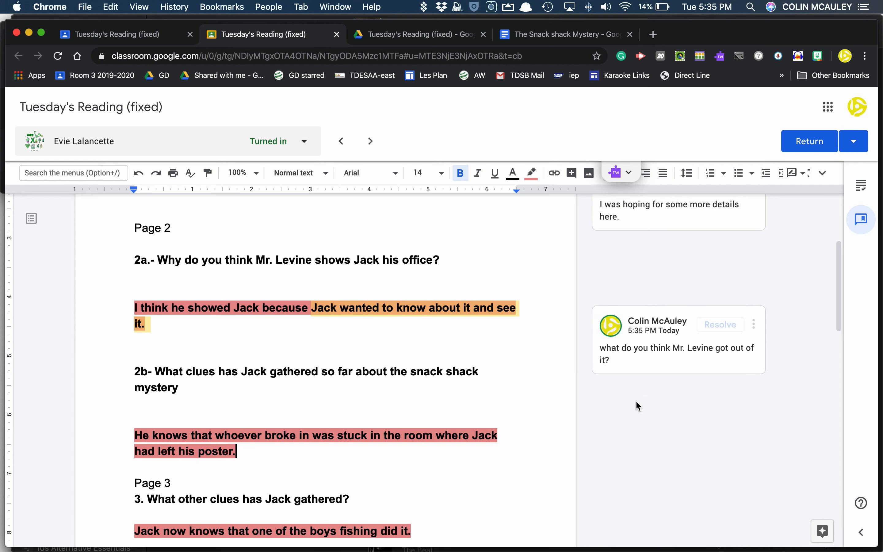
# - Comment "you missed these questions" on the unanswered questions 5 and 6 together
pyautogui.scroll(-9, 660, 299)
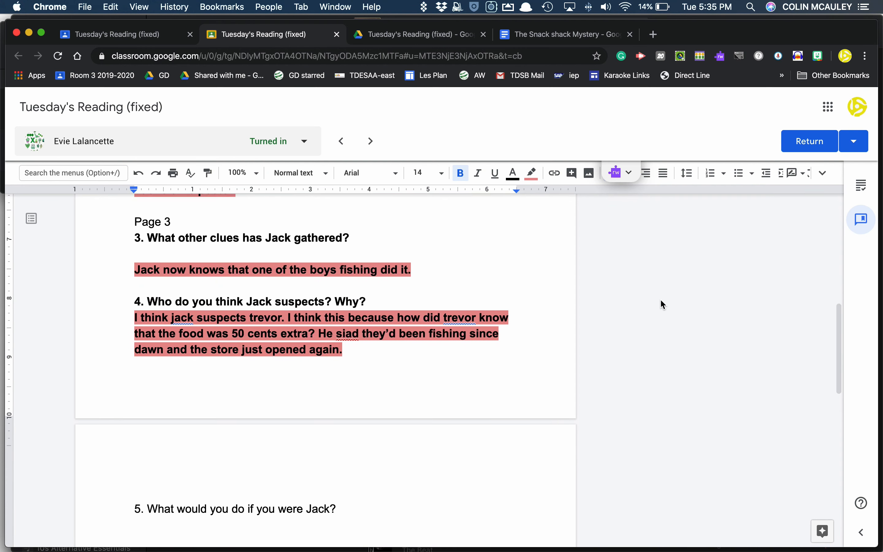
pyautogui.scroll(-3, 660, 300)
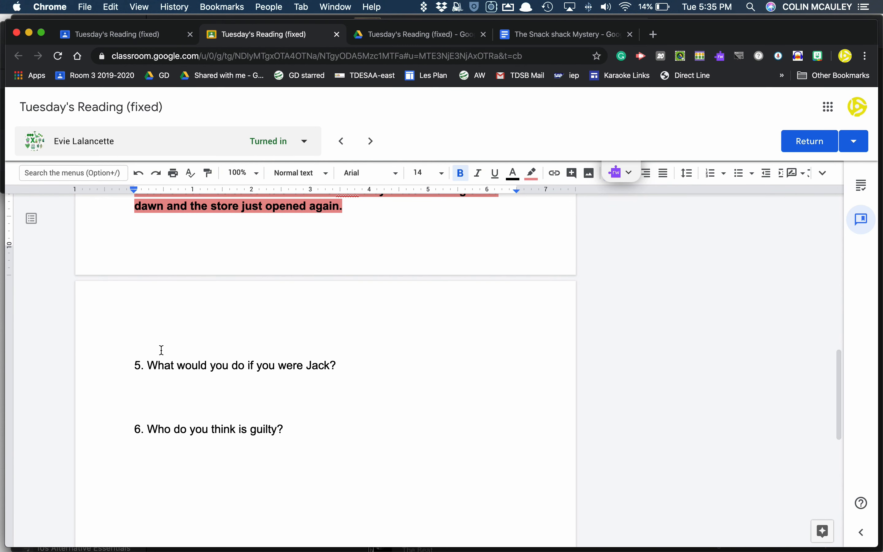
pyautogui.moveTo(134, 356); pyautogui.dragTo(327, 470)
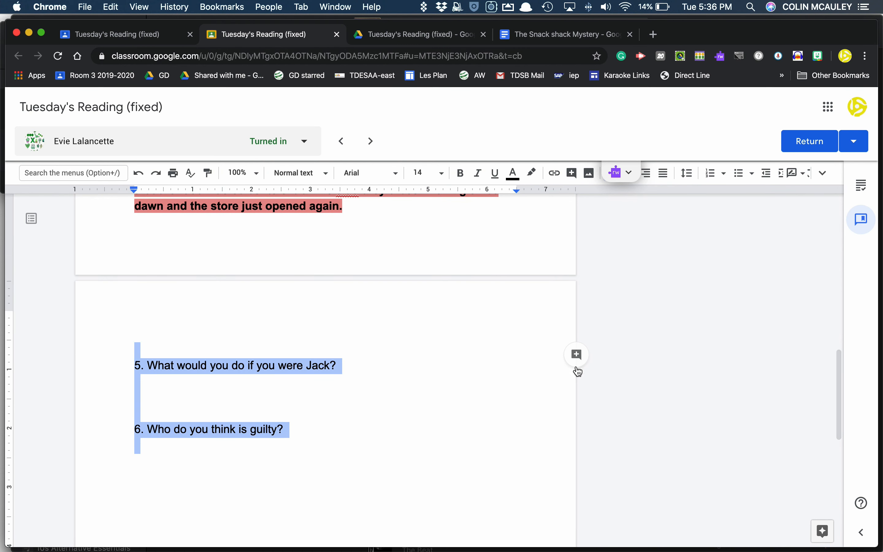
pyautogui.click(577, 354)
pyautogui.write('you missed these questions')
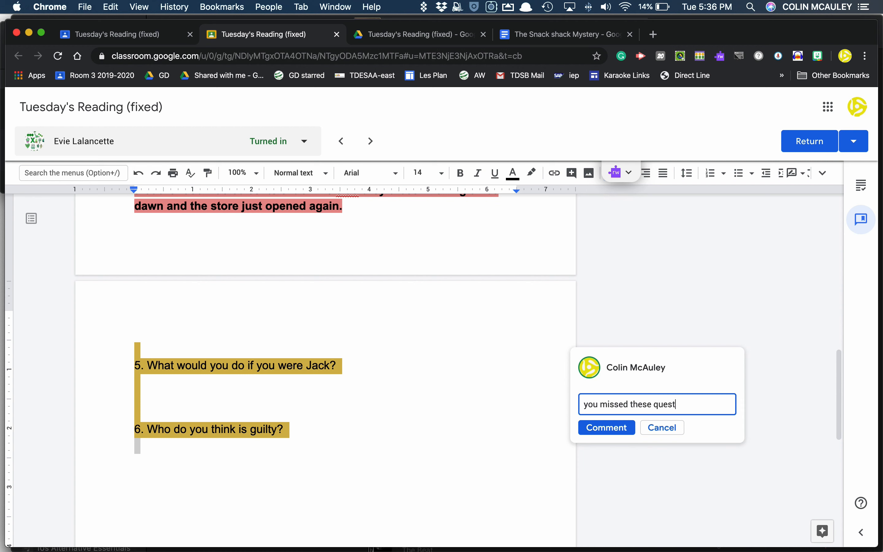
pyautogui.click(607, 427)
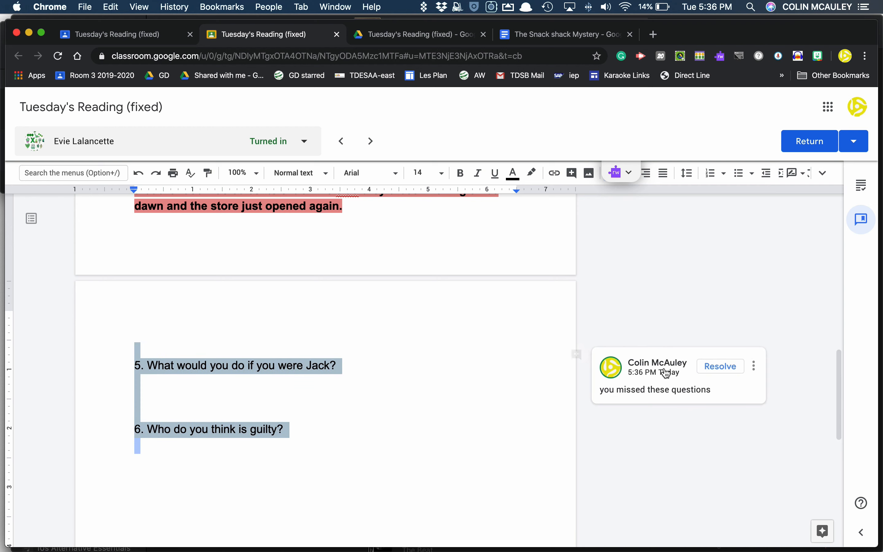
pyautogui.scroll(10, 699, 279)
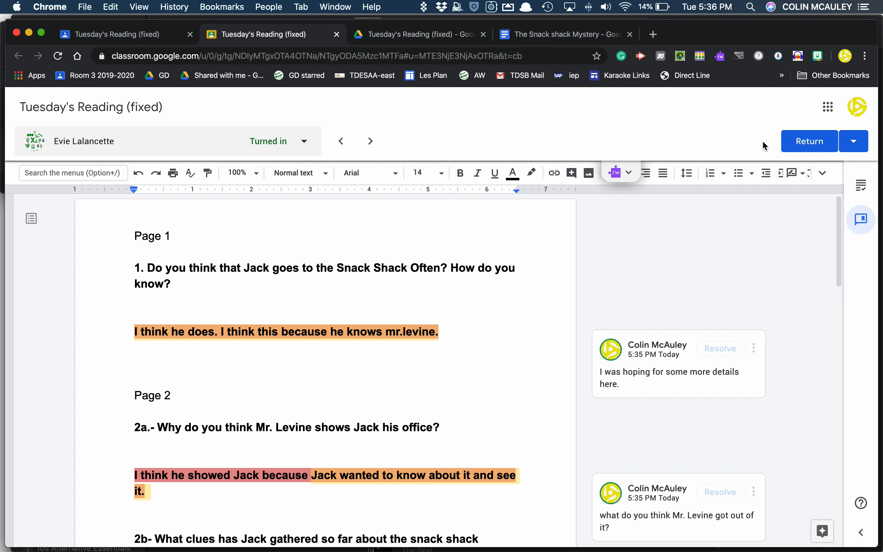
# - Return the commented "Tuesday's Reading (fixed)" assignment to the student without a grade and confirm the return
pyautogui.click(811, 144)
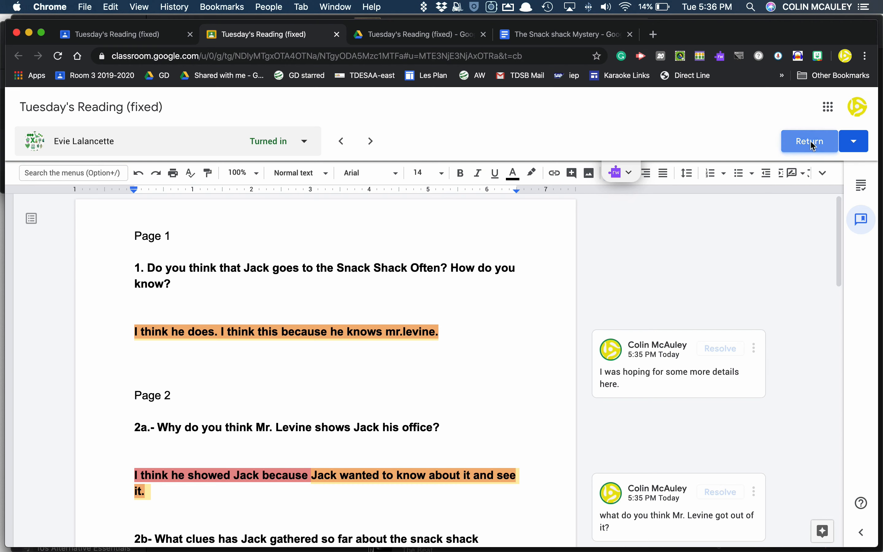
pyautogui.click(551, 365)
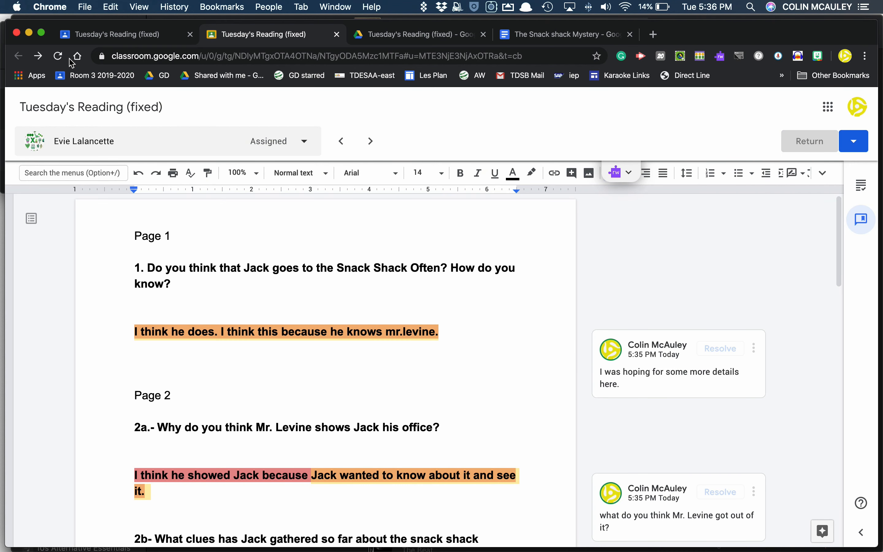
# - Check the assignment's Drive folder, then go back to the overview of all student work for Tuesday's Reading (fixed)
pyautogui.click(390, 35)
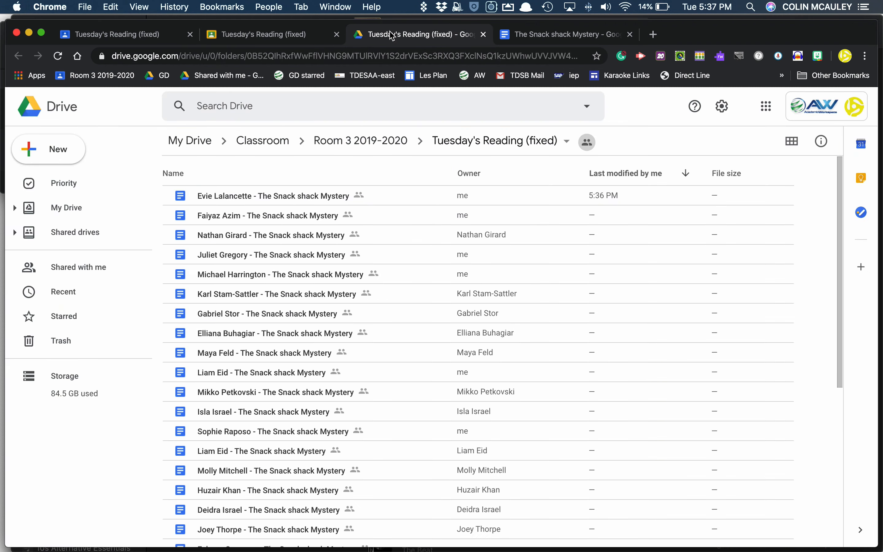
pyautogui.click(285, 35)
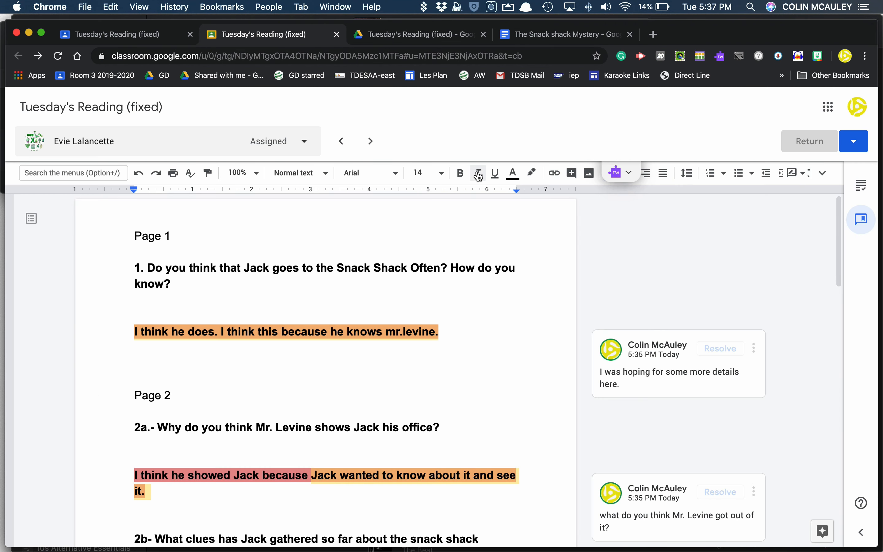
pyautogui.click(138, 34)
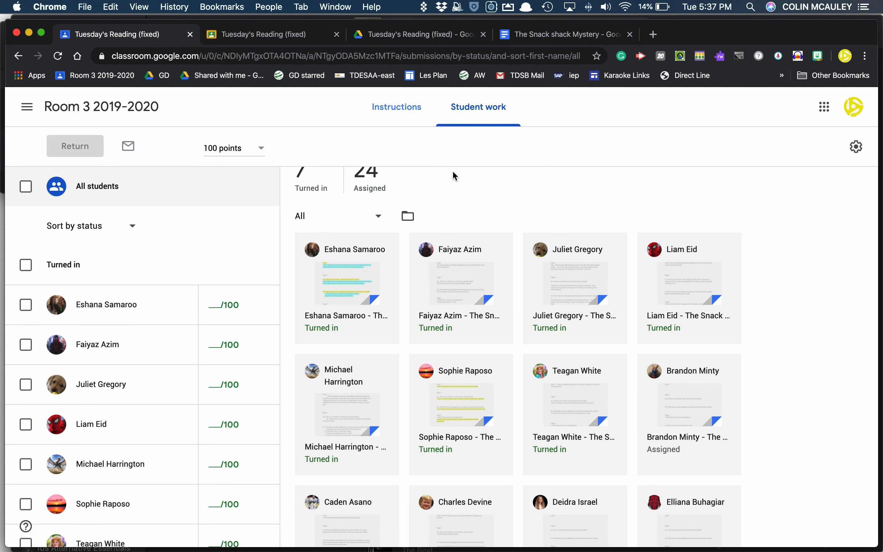
pyautogui.scroll(2, 452, 176)
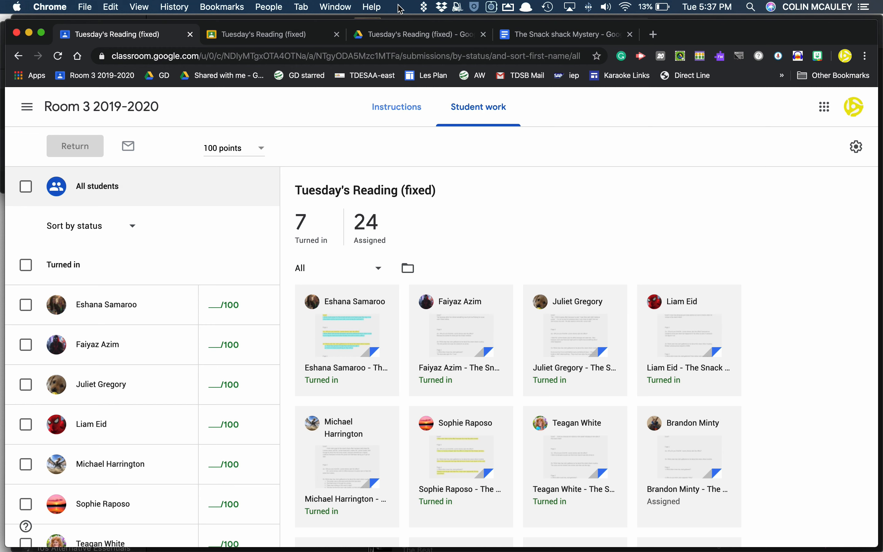
pyautogui.press('super+Tab')
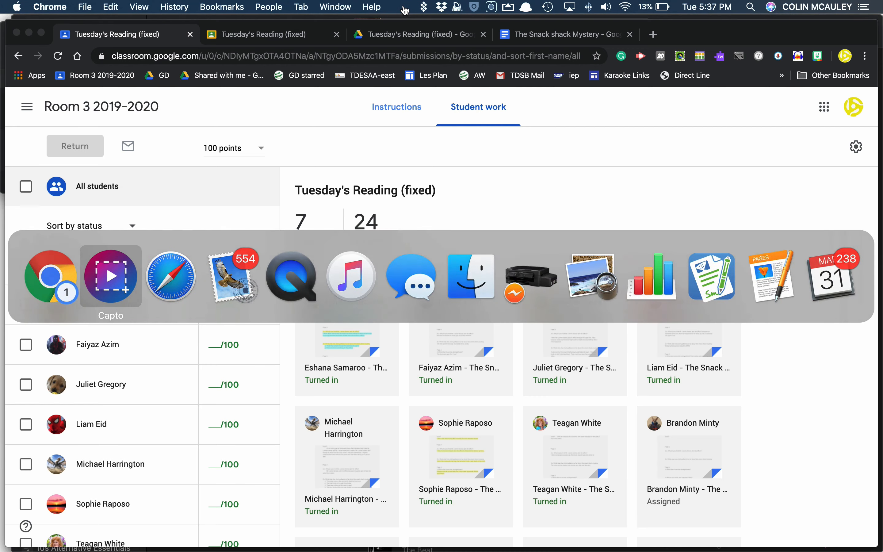
pyautogui.click(374, 6)
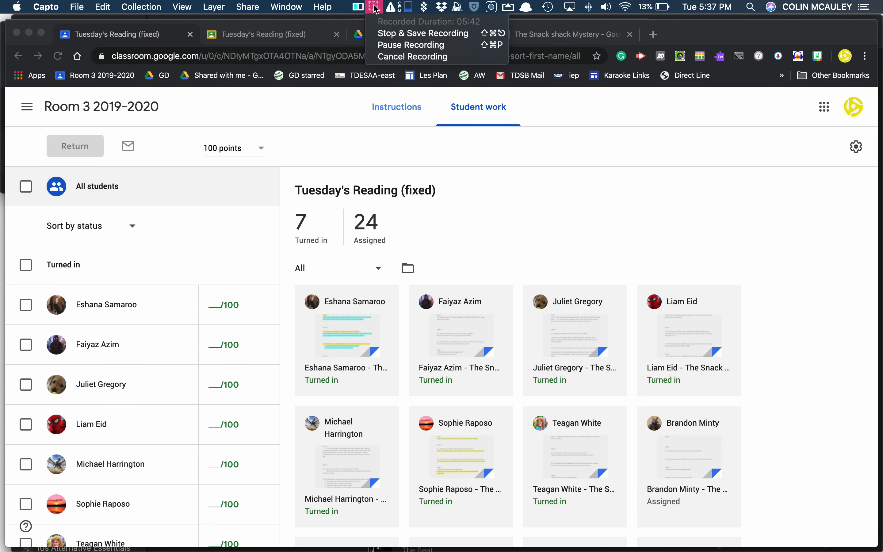